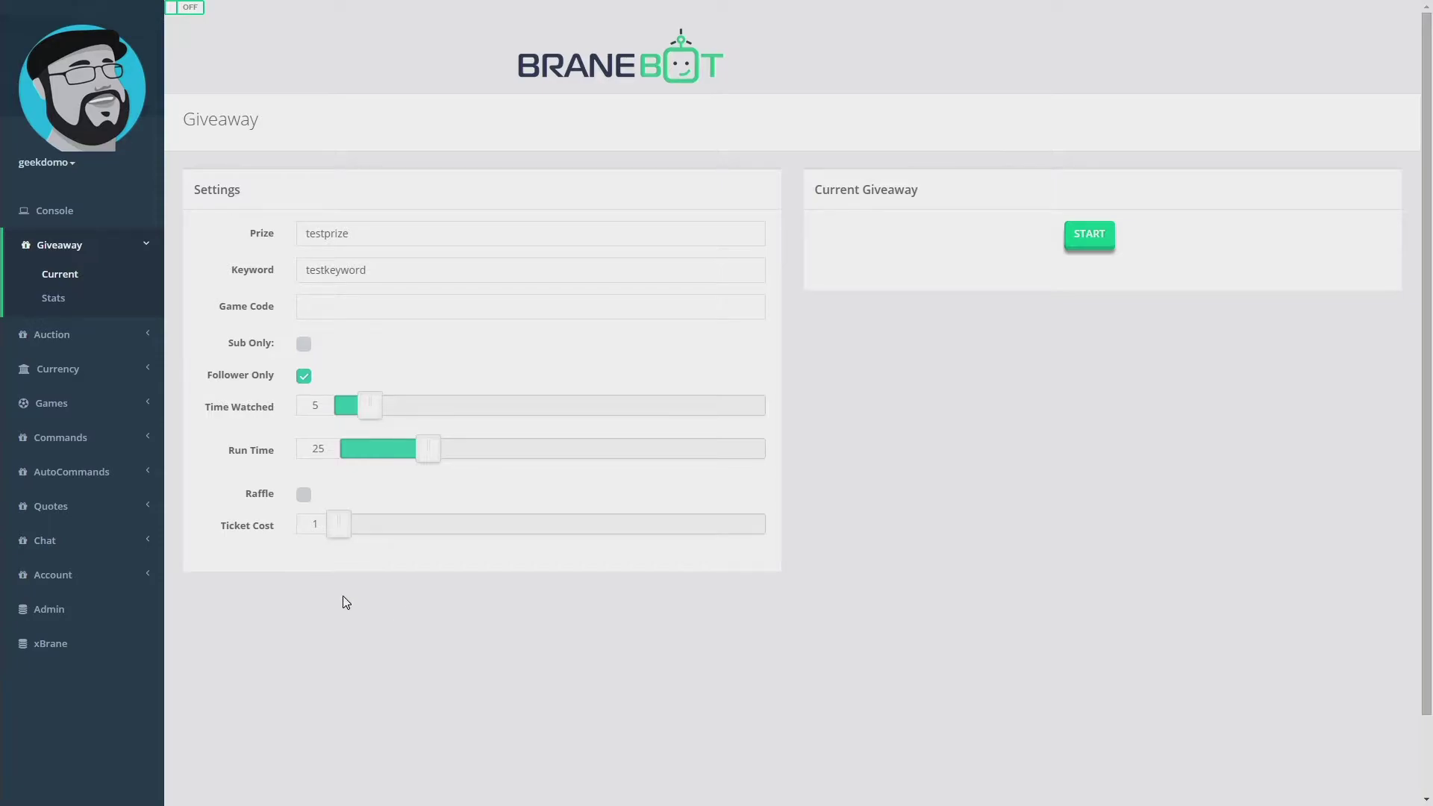
# Clear the end of the giveaway's prize name and re-enter it as testprize
pyautogui.click(117, 345)
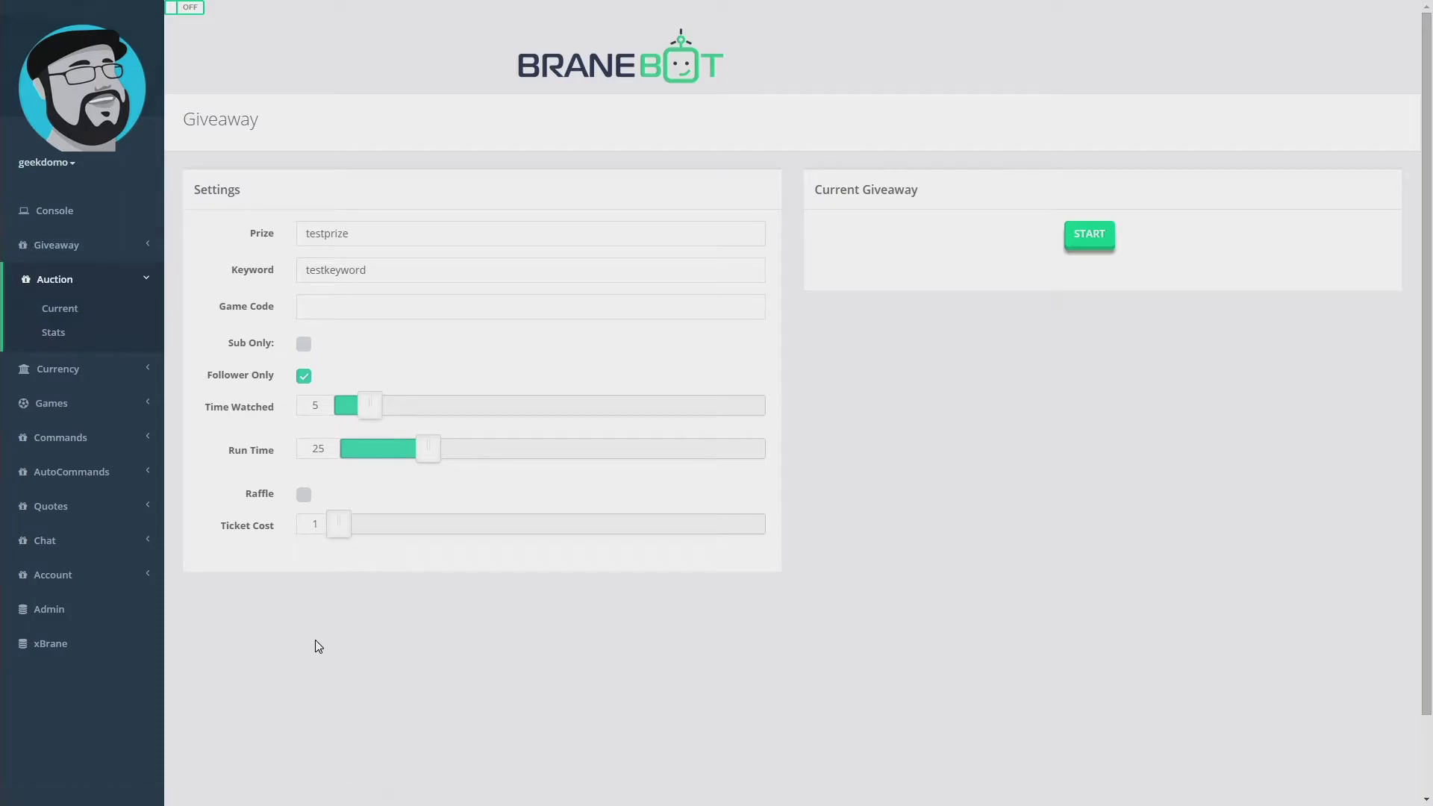
pyautogui.press('BackSpace')
pyautogui.press('BackSpace')
pyautogui.press('BackSpace')
pyautogui.press('BackSpace')
pyautogui.press('BackSpace')
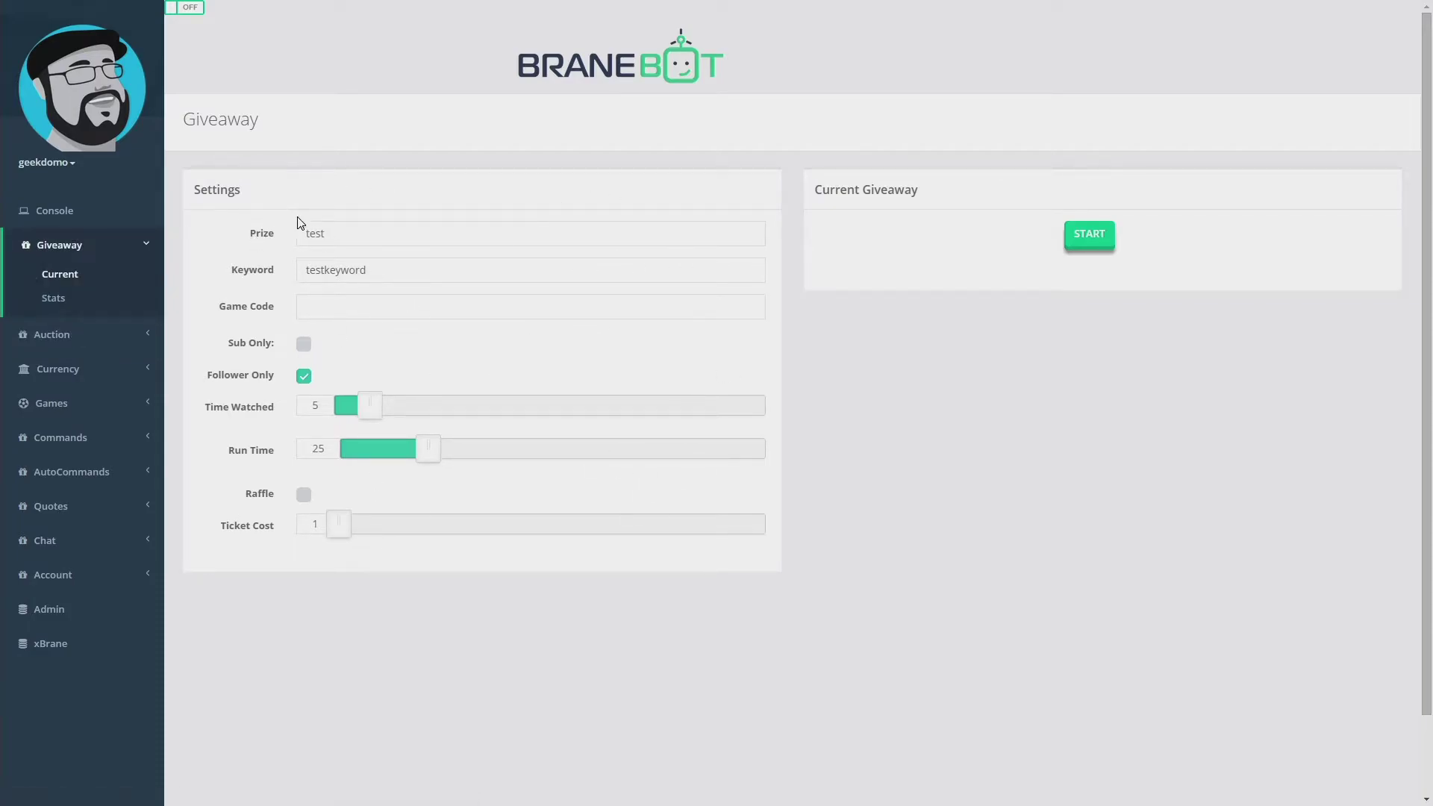
pyautogui.moveTo(332, 233); pyautogui.dragTo(302, 234)
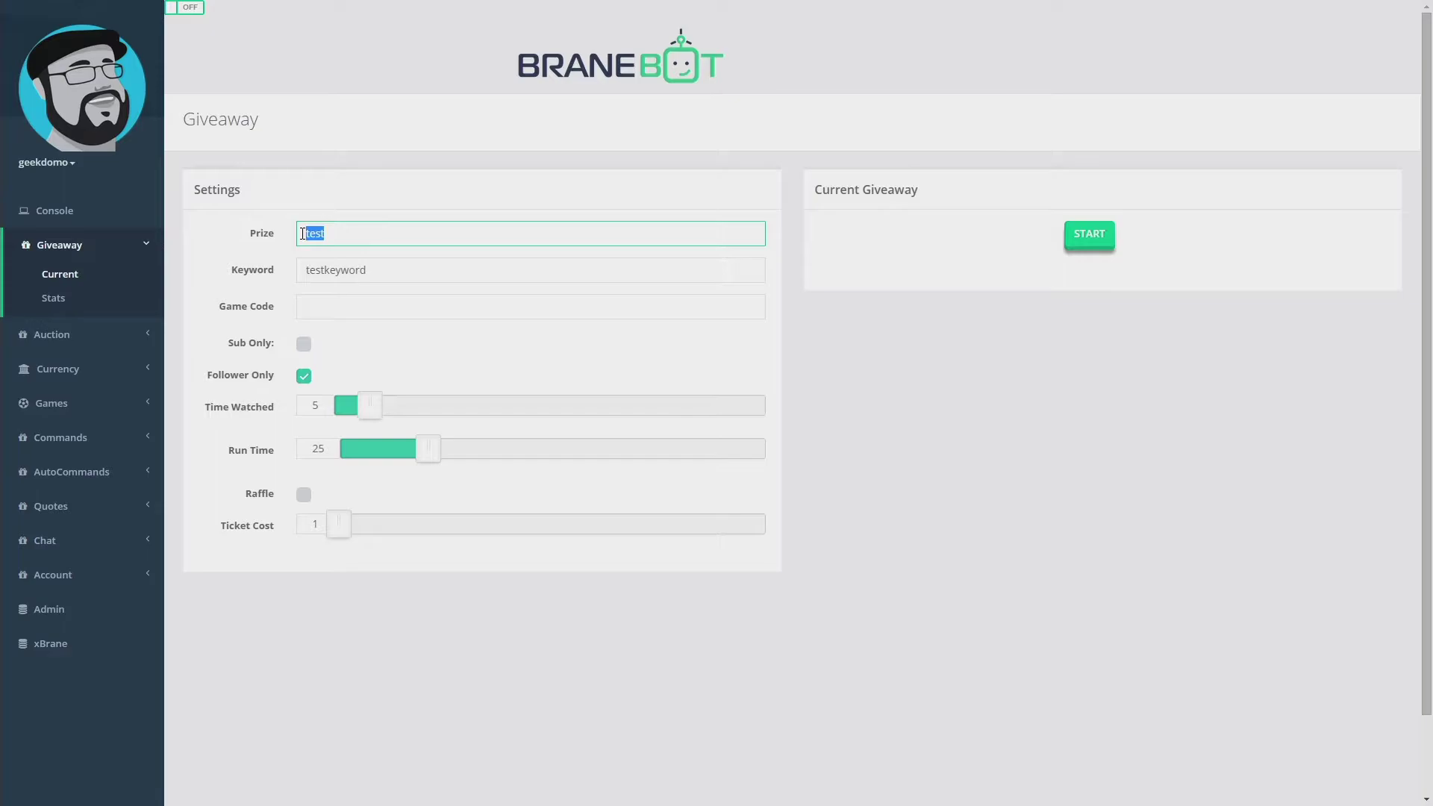
pyautogui.press('End')
pyautogui.write('prize')
# Try @, ! and # as prefixes for the giveaway keyword, ending with !testkeyword
pyautogui.moveTo(368, 270); pyautogui.dragTo(299, 282)
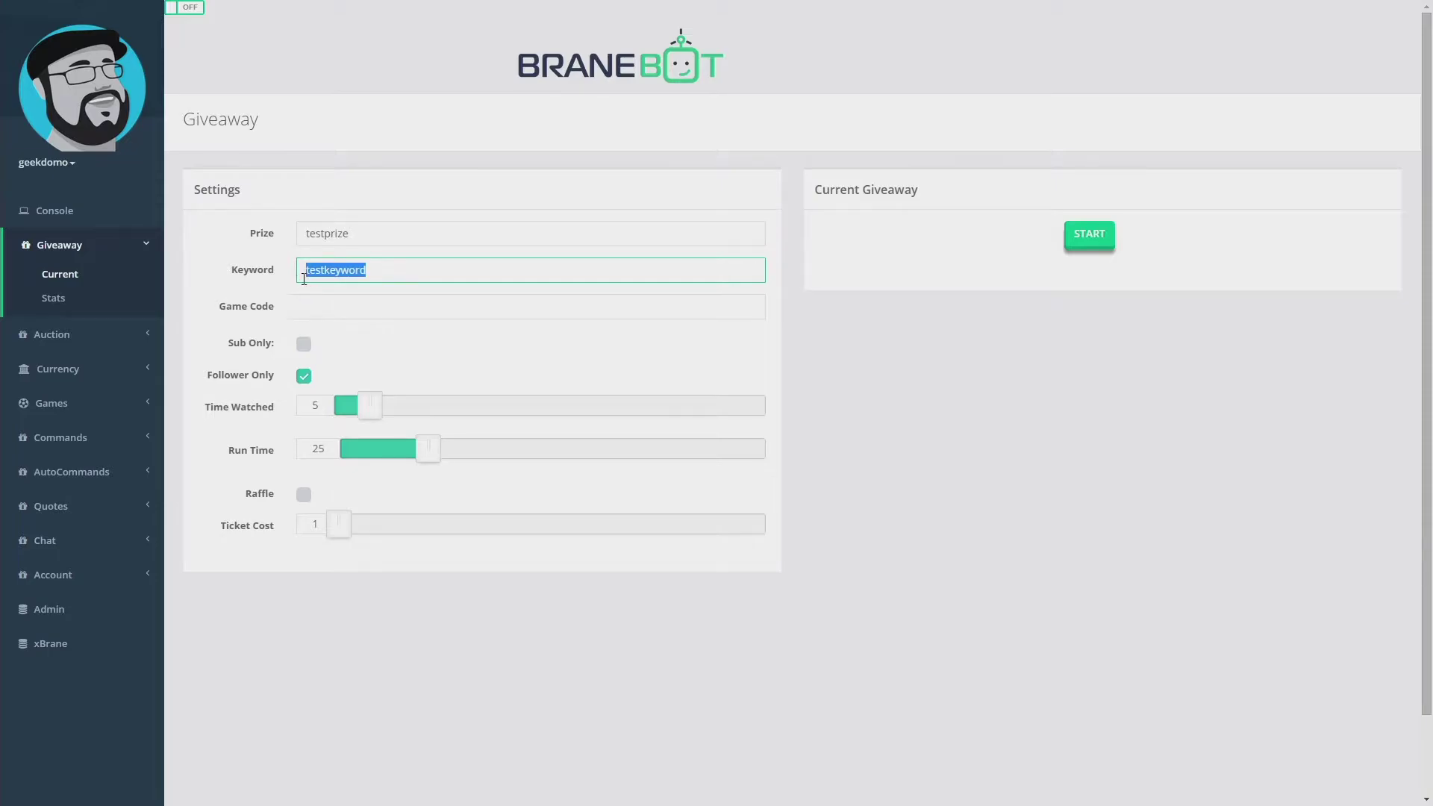
pyautogui.click(304, 278)
pyautogui.write('@')
pyautogui.press('BackSpace')
pyautogui.write('!')
pyautogui.press('BackSpace')
pyautogui.write('#')
pyautogui.press('BackSpace')
pyautogui.write('!')
pyautogui.moveTo(395, 276); pyautogui.dragTo(309, 270)
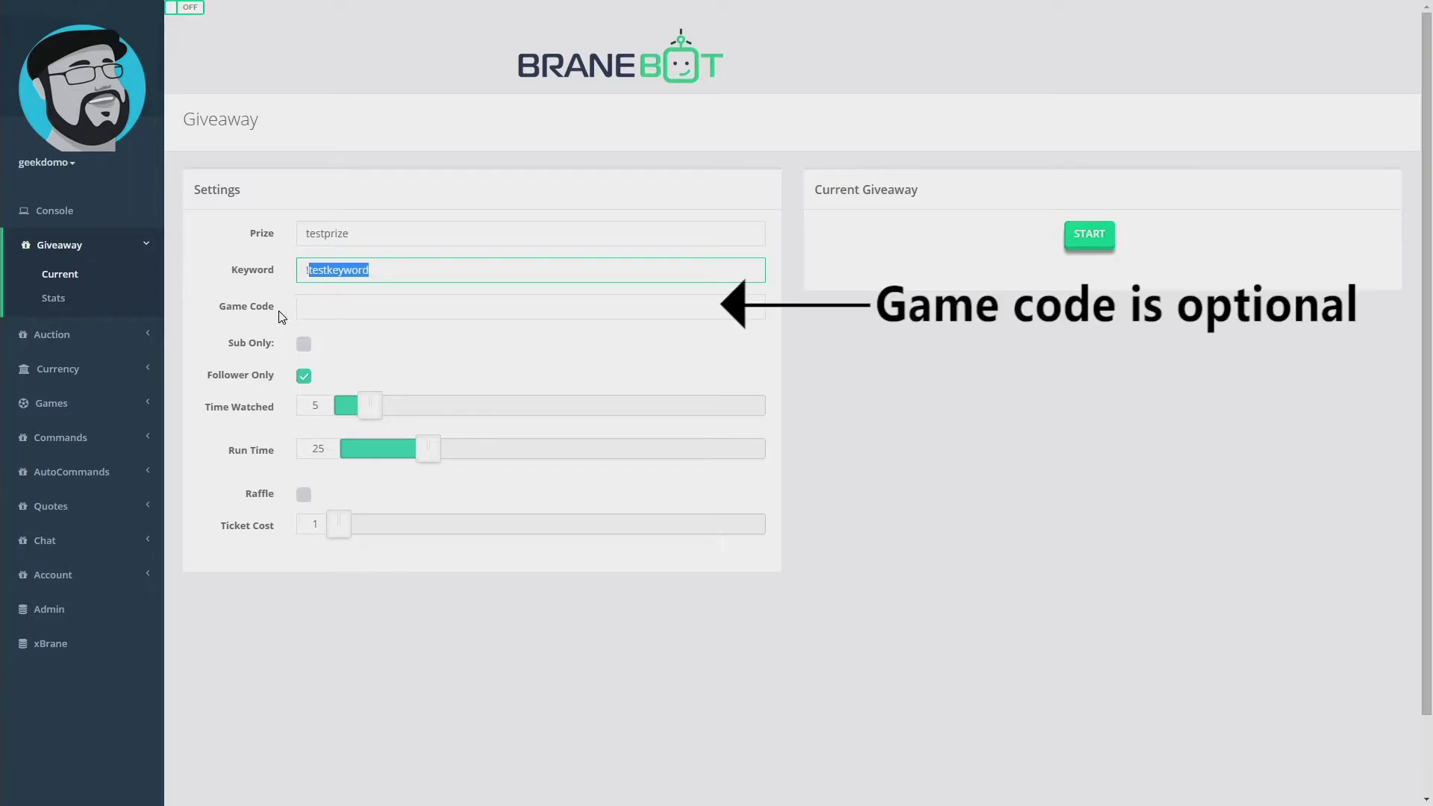
# Enter the giveaway's game code and set the run time to 20
pyautogui.click(298, 311)
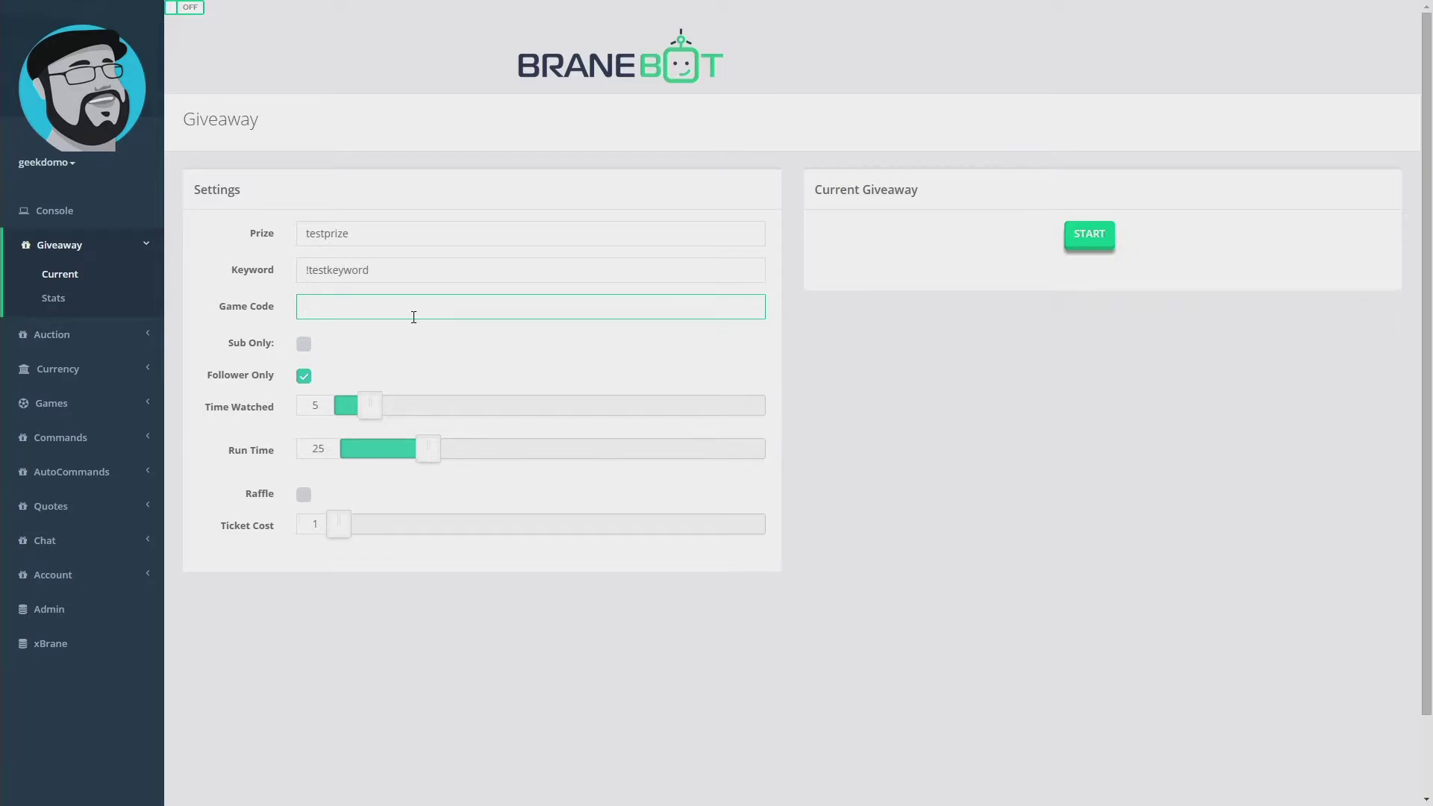
pyautogui.write('xxxx-xxxx-xxxx-xxxx')
pyautogui.moveTo(346, 410); pyautogui.dragTo(310, 447)
pyautogui.moveTo(429, 448); pyautogui.dragTo(351, 464)
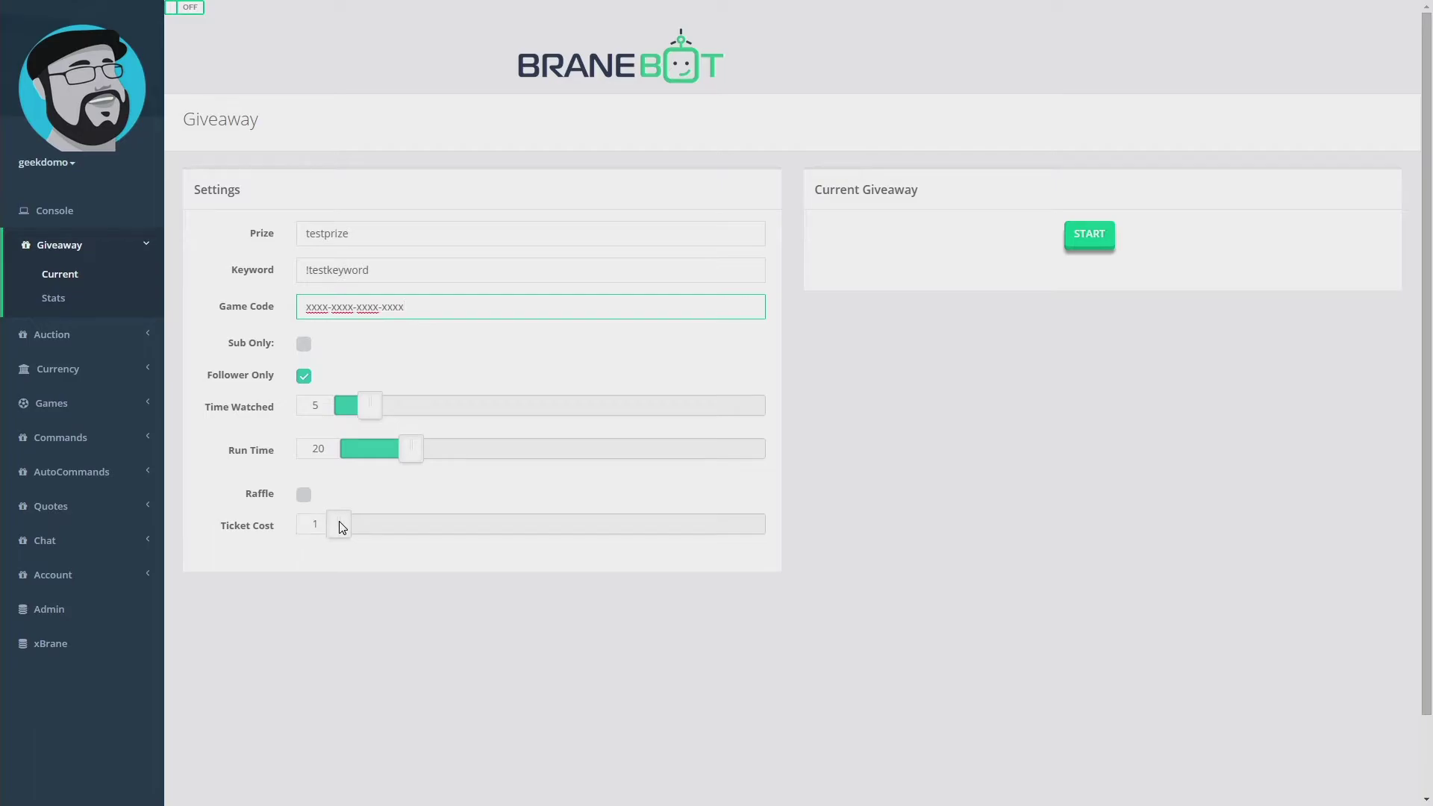
# Try out the giveaway's ticket cost setting and start the giveaway
pyautogui.moveTo(342, 527); pyautogui.dragTo(844, 500)
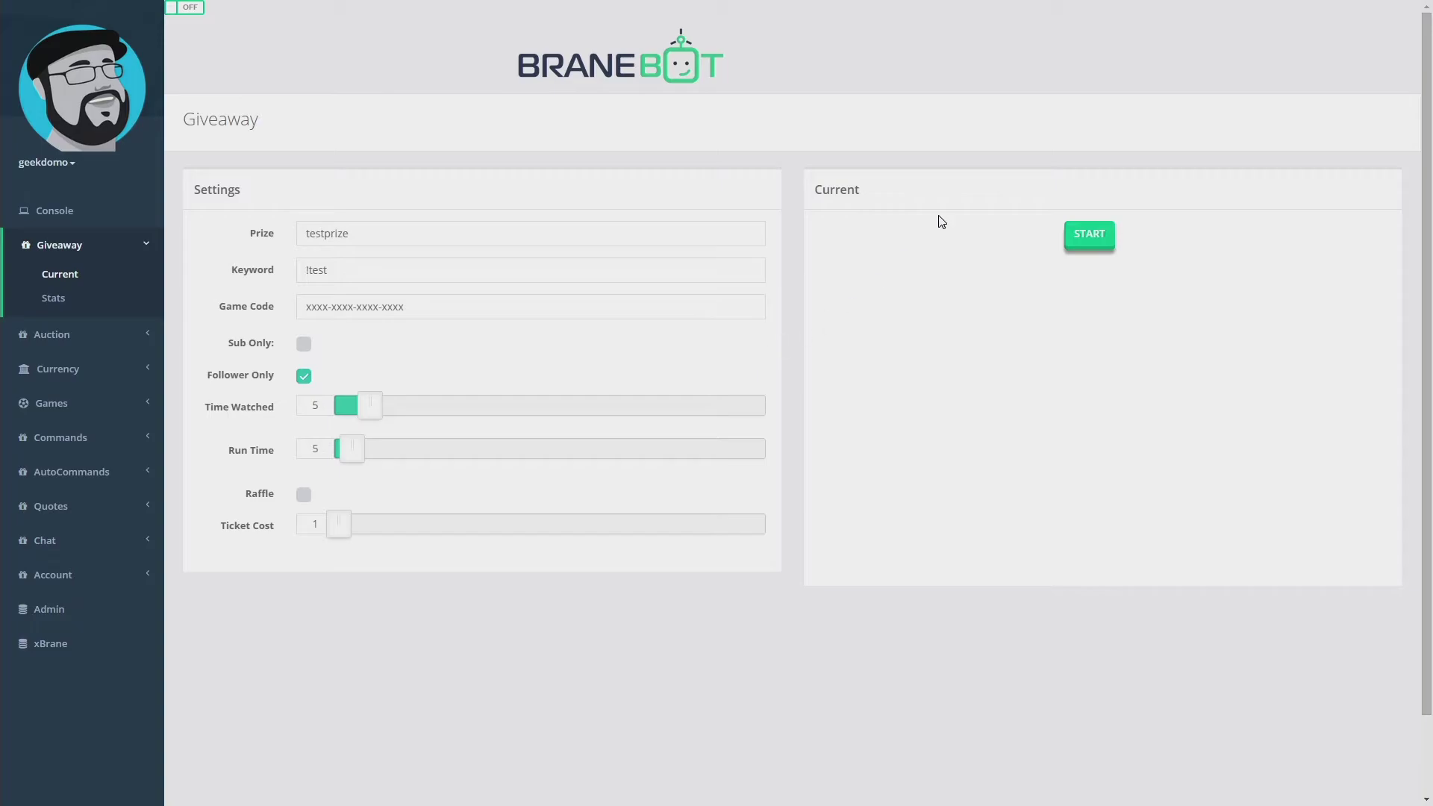
pyautogui.click(1075, 243)
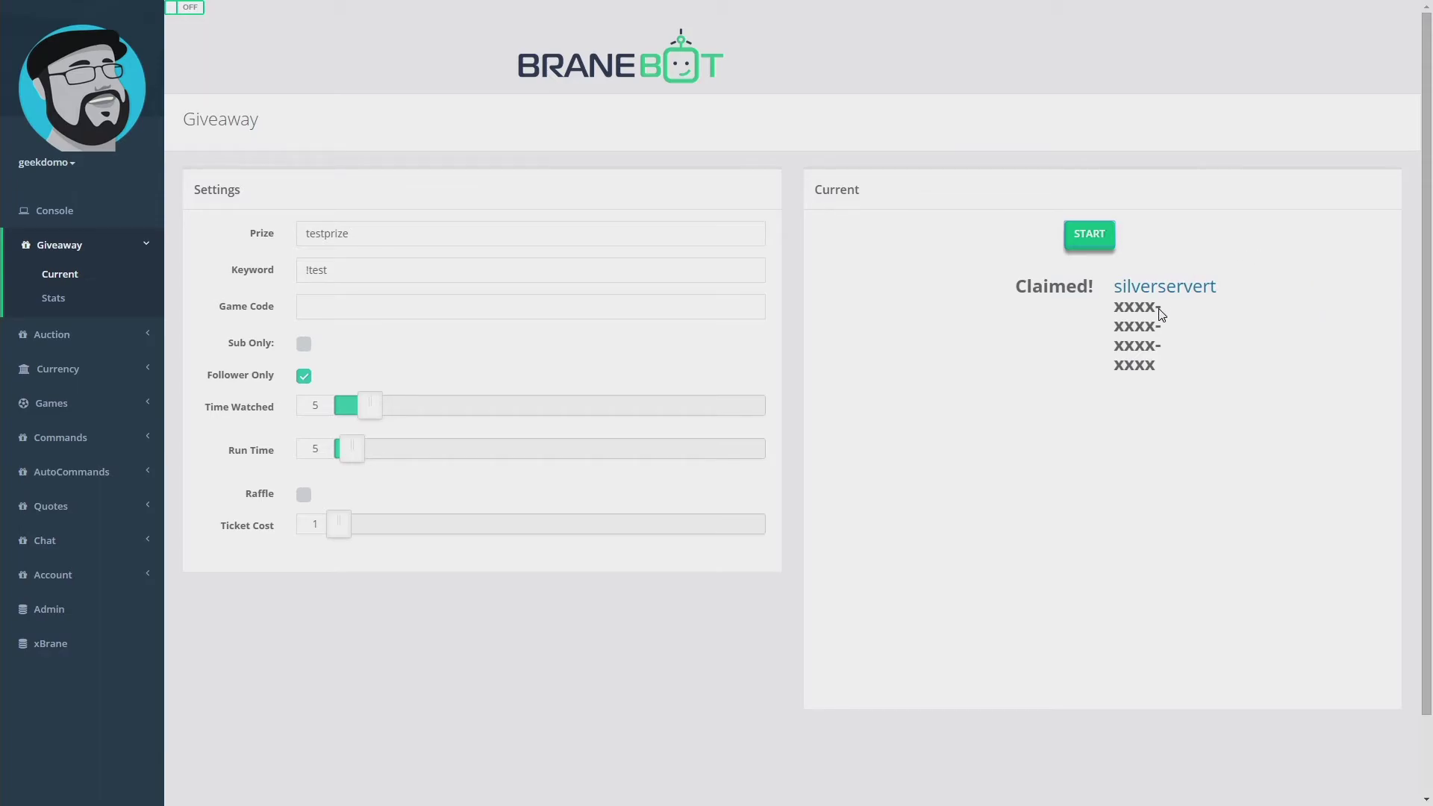
# Send the giveaway winner a Twitch message with the subject Prize win! and the claimed game code as its text
pyautogui.moveTo(1169, 368); pyautogui.dragTo(1096, 314)
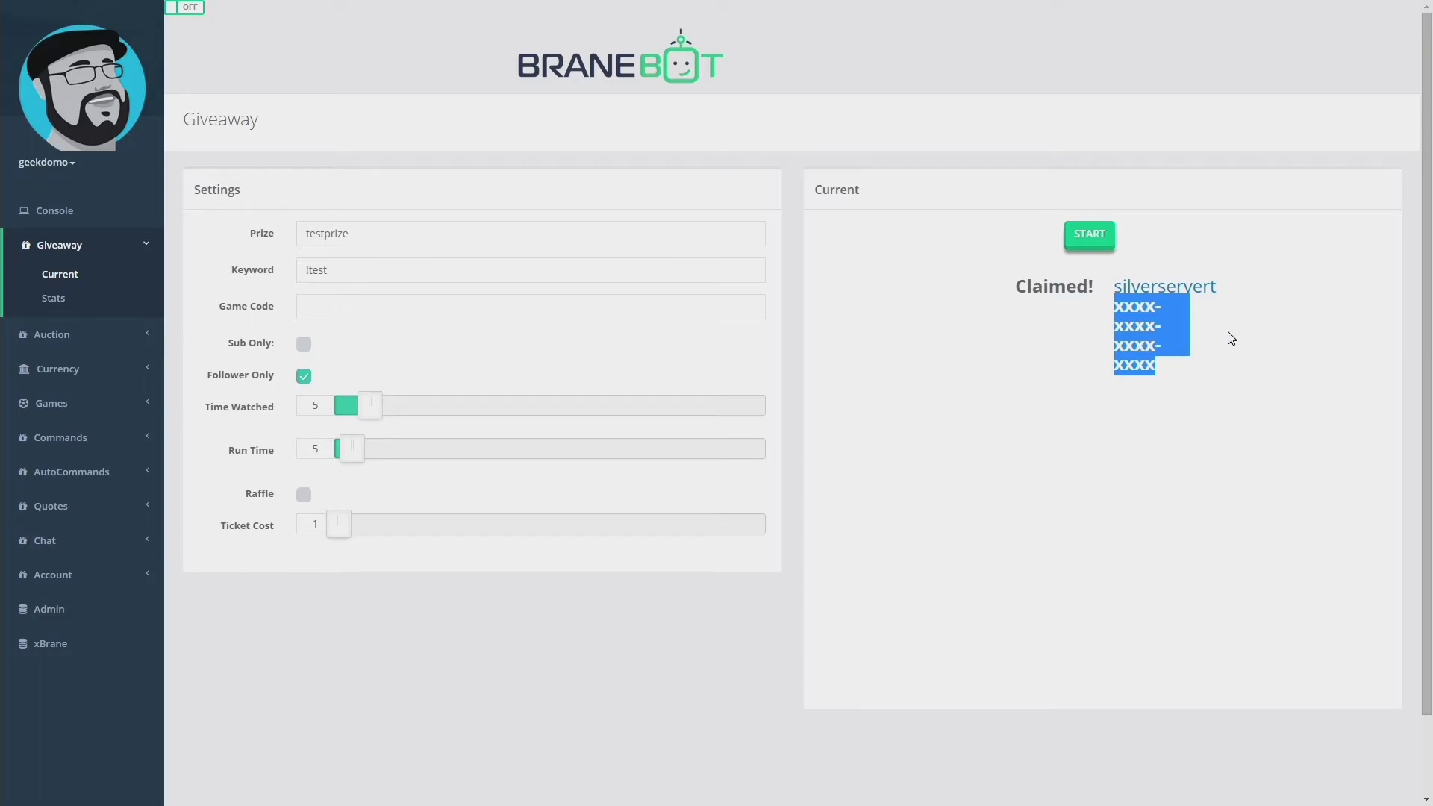
pyautogui.click(1190, 289)
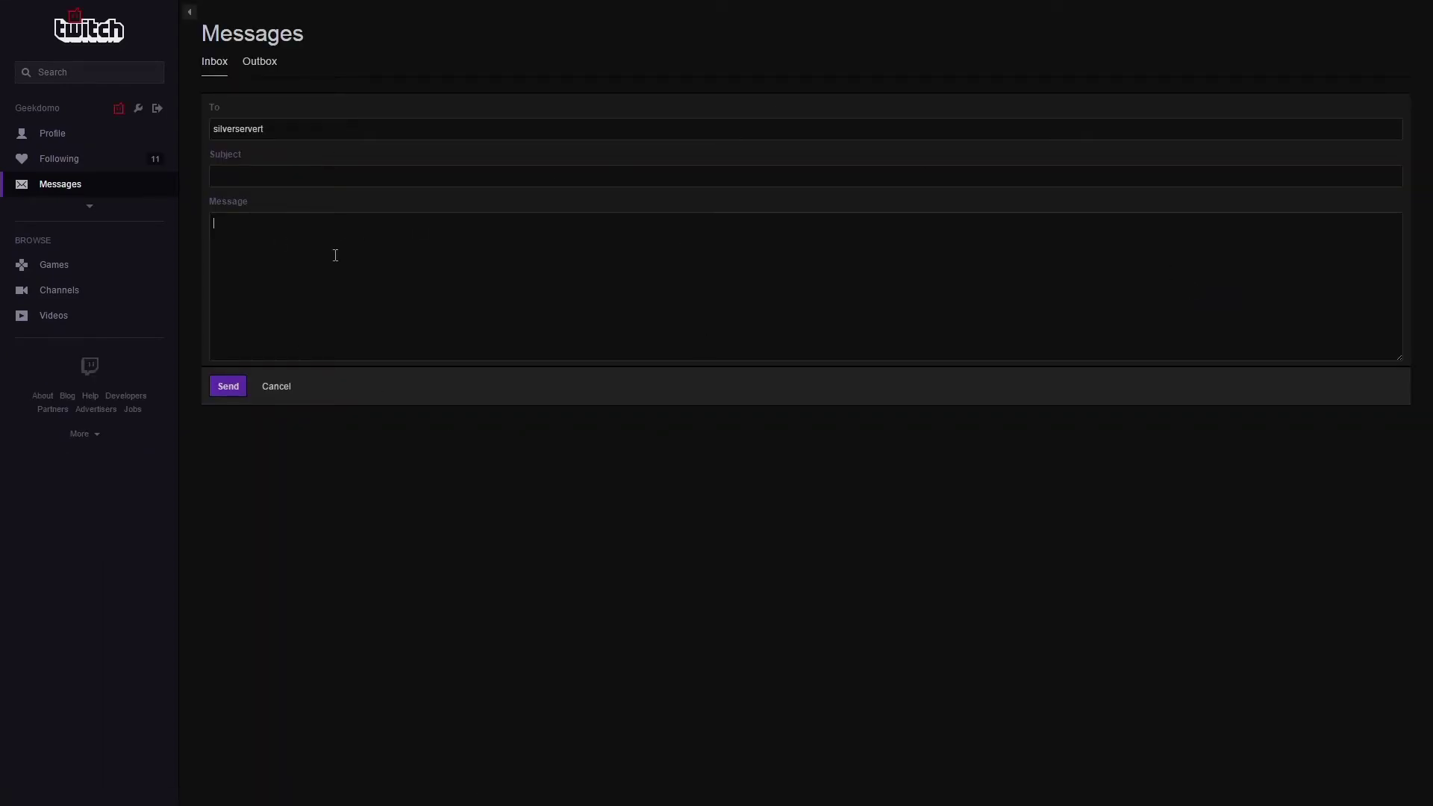
pyautogui.write('xxxx-xxxx-xxxx-xxxx')
pyautogui.write('Prize win!')
pyautogui.click(230, 385)
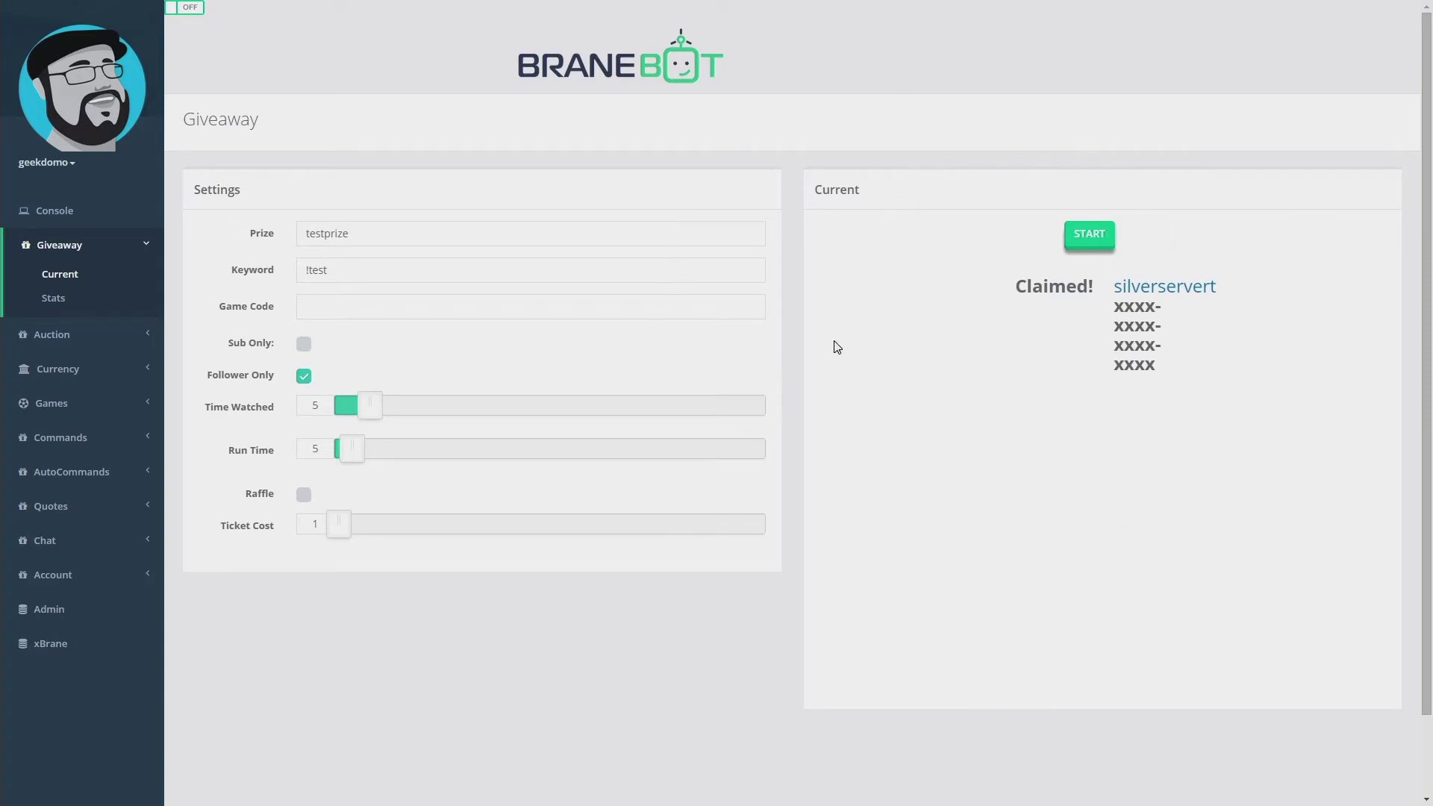
# Open the current auction's settings and set its prize to GTX970 Superclocked uber edition
pyautogui.click(64, 337)
pyautogui.click(60, 309)
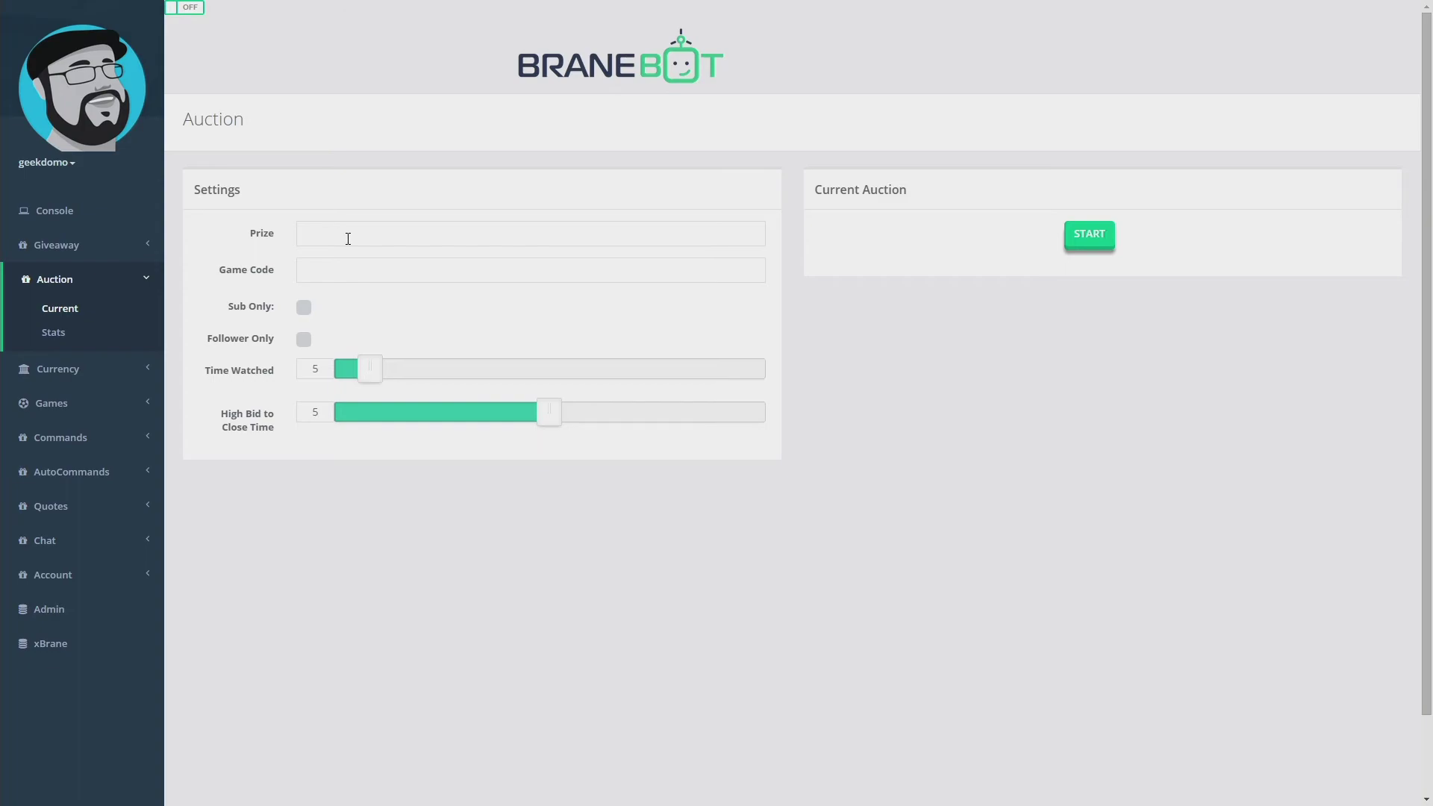
pyautogui.click(347, 239)
pyautogui.write('GTX970 Superclocked uber a')
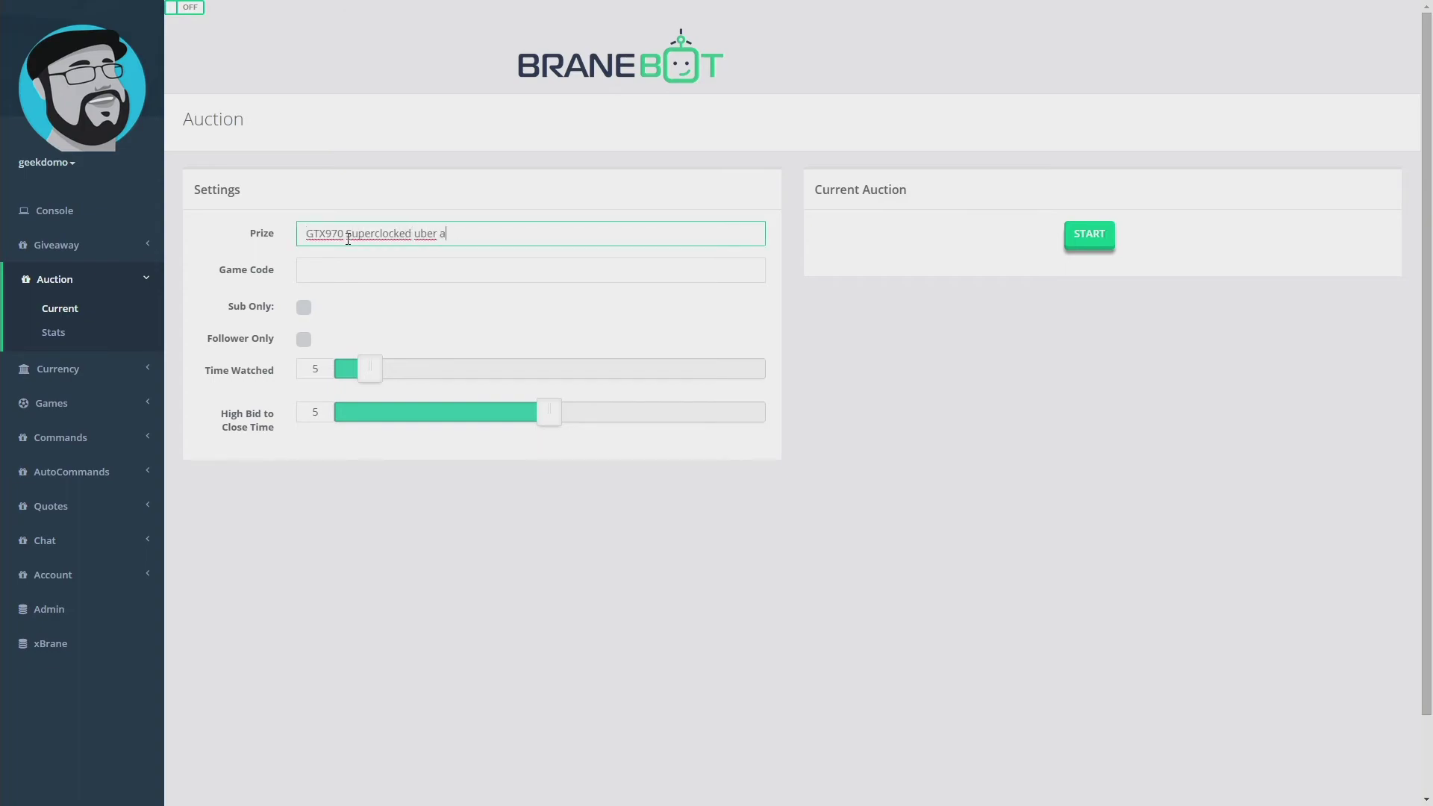
pyautogui.press('BackSpace')
pyautogui.write('edition.')
pyautogui.click(365, 270)
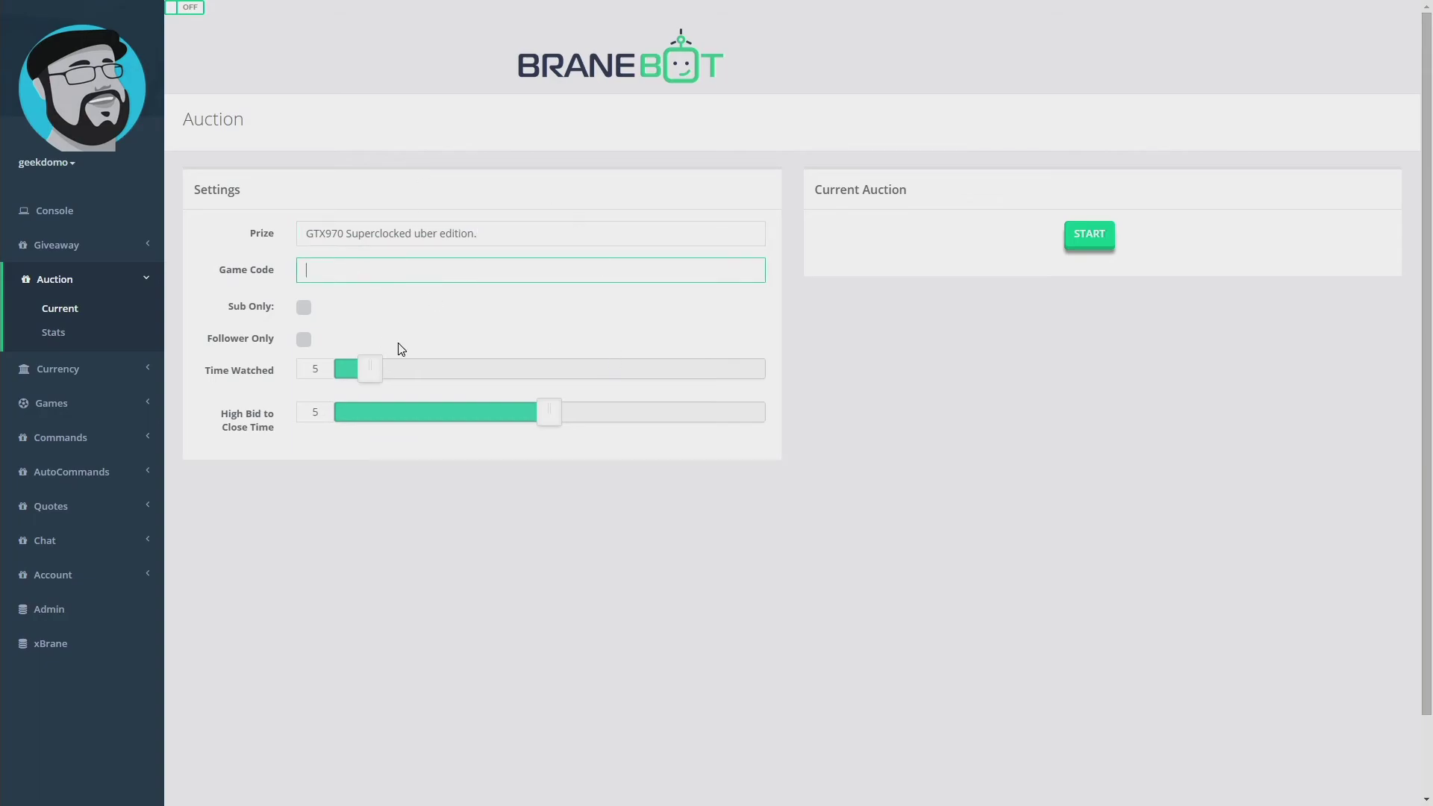
# Try the auction's Sub Only and Follower Only options along with its Time Watched and High Bid to Close Time settings
pyautogui.click(304, 307)
pyautogui.click(304, 340)
pyautogui.click(305, 308)
pyautogui.click(304, 341)
pyautogui.moveTo(369, 374)
pyautogui.mouseDown()
pyautogui.moveTo(347, 378)
pyautogui.moveTo(370, 369)
pyautogui.mouseUp()
pyautogui.moveTo(549, 423); pyautogui.dragTo(502, 458)
pyautogui.click(674, 311)
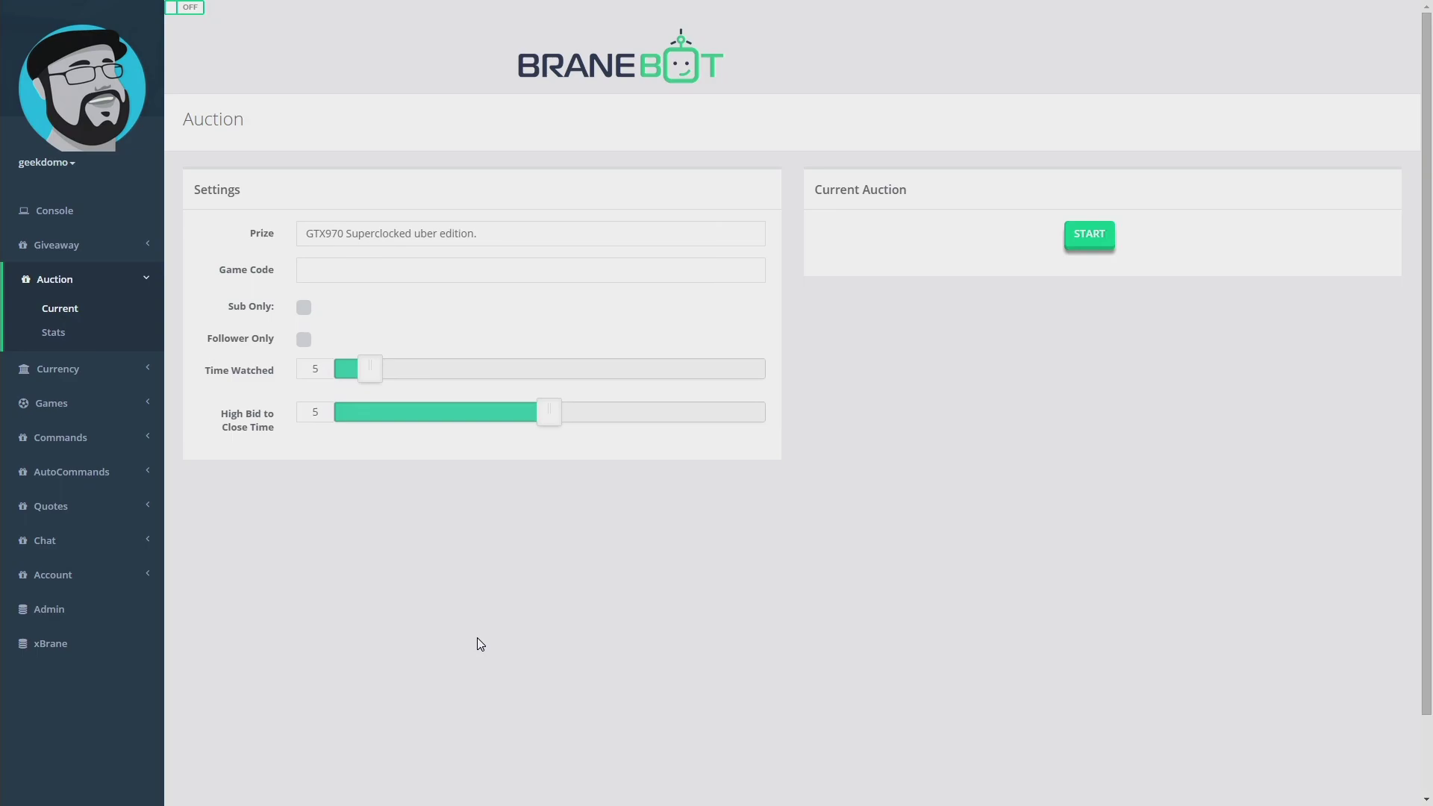